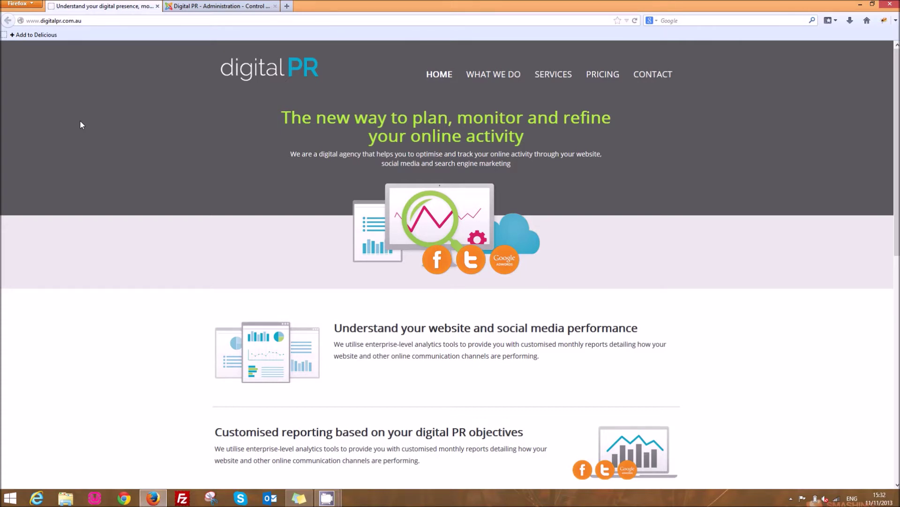
Open SEBLOD 3.x from Components, check the public site, then open the Enquiry type for editing.
click(188, 5)
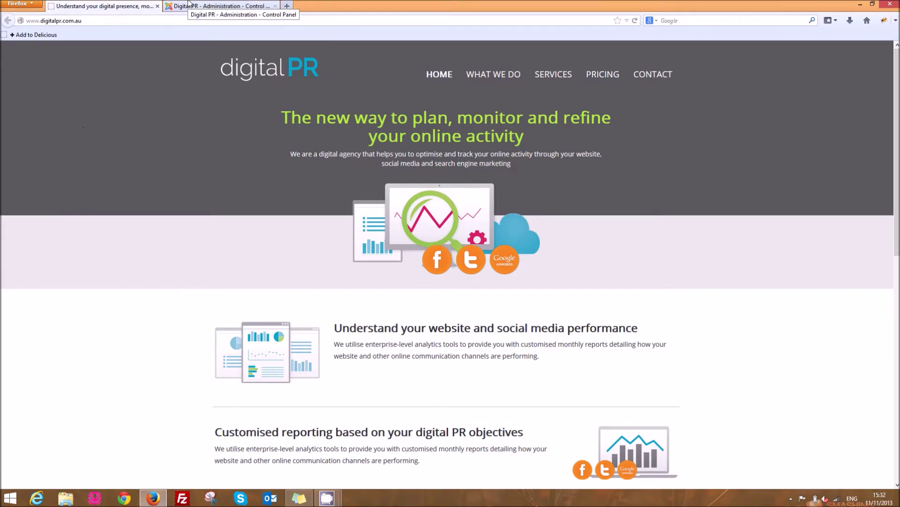
click(214, 48)
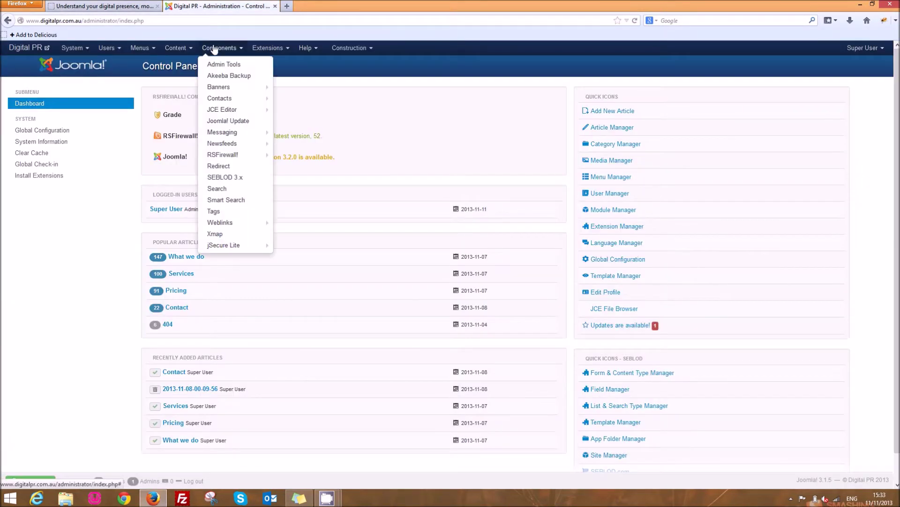
click(237, 178)
click(120, 5)
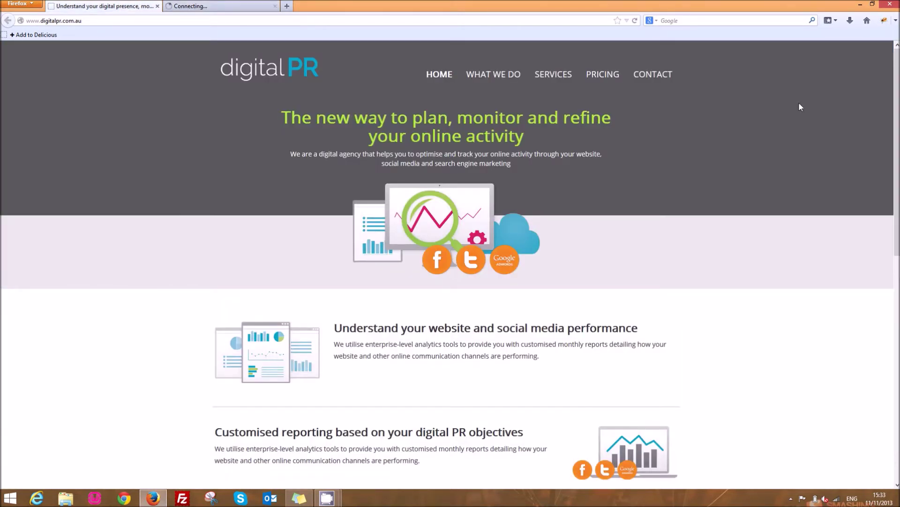
drag(899, 132, 899, 368)
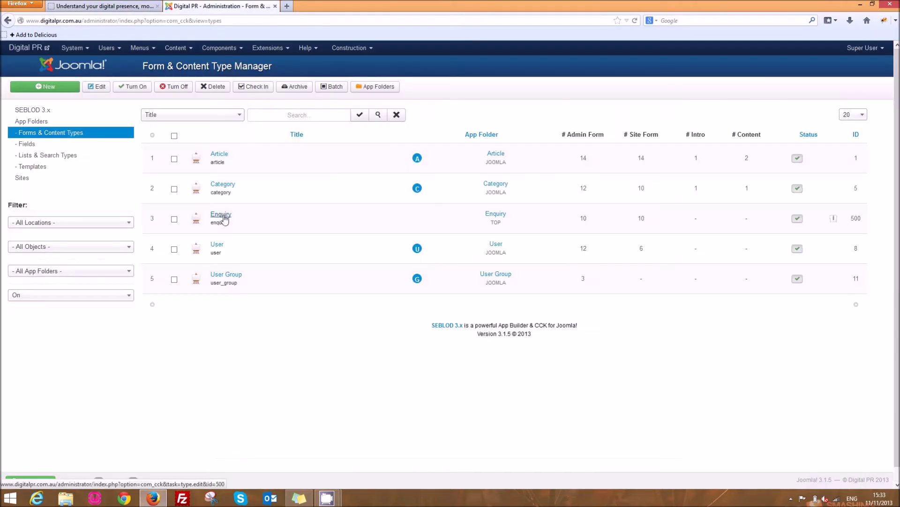
click(226, 218)
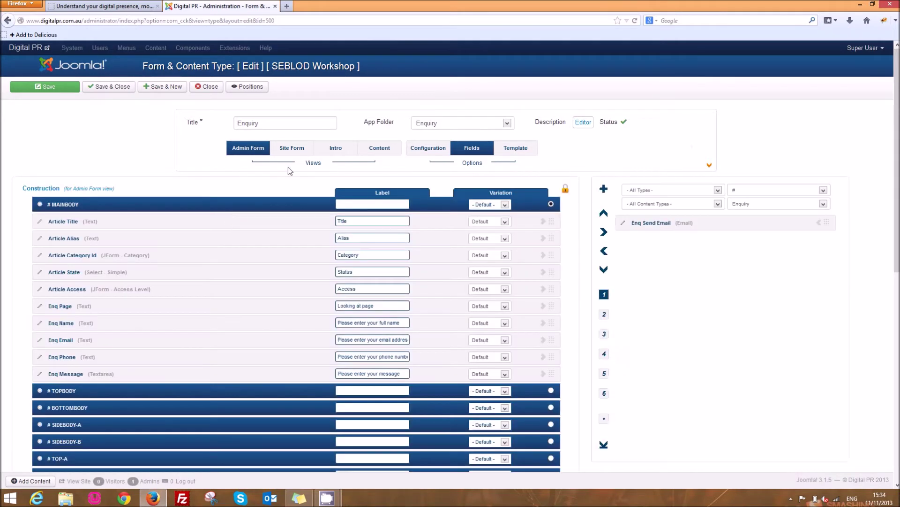
In the Enquiry Site Form view, create a new Text field titled cpgn and save it.
click(296, 151)
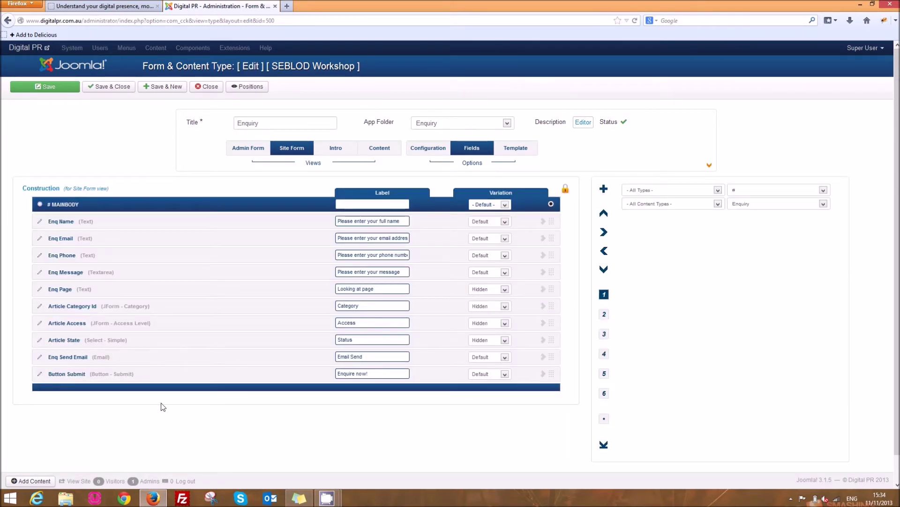
click(604, 190)
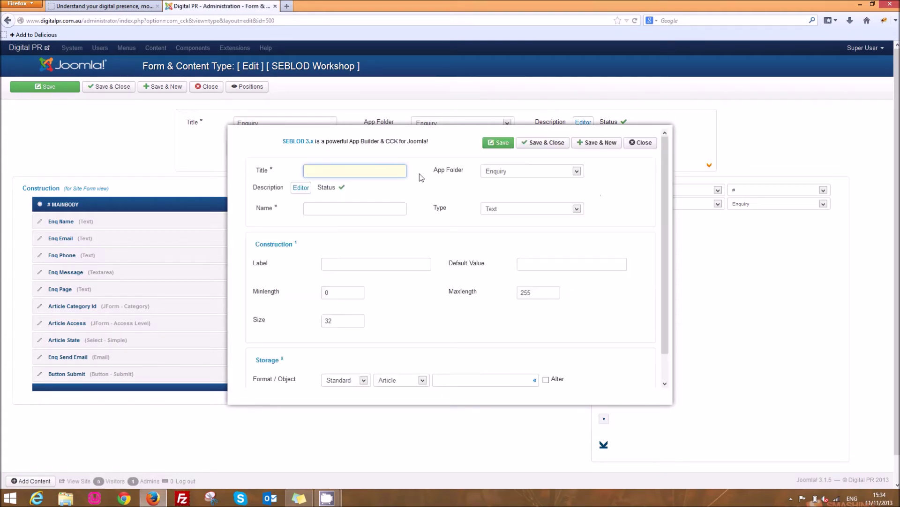
text(cpgn)
click(364, 208)
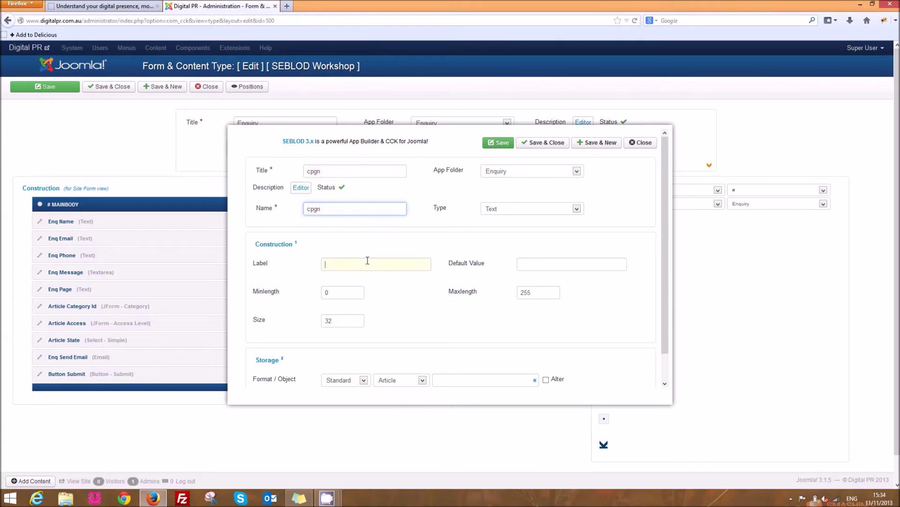
click(368, 260)
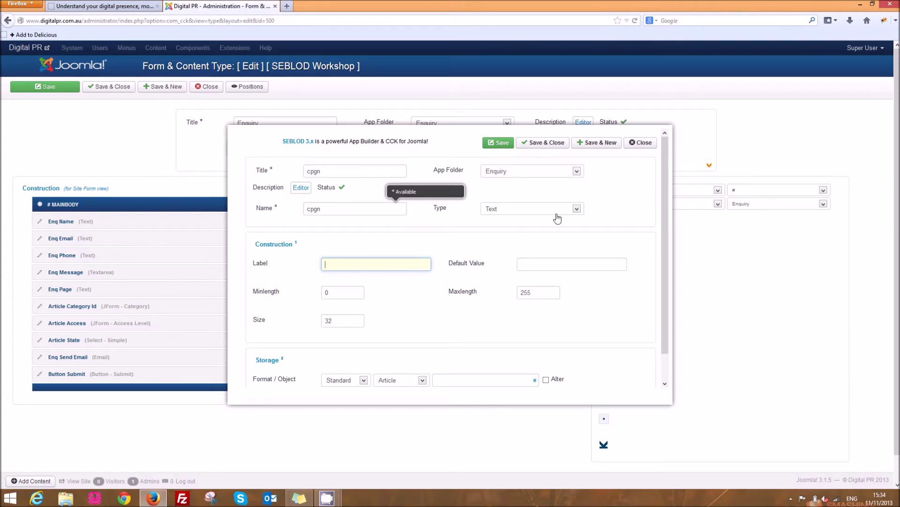
click(545, 143)
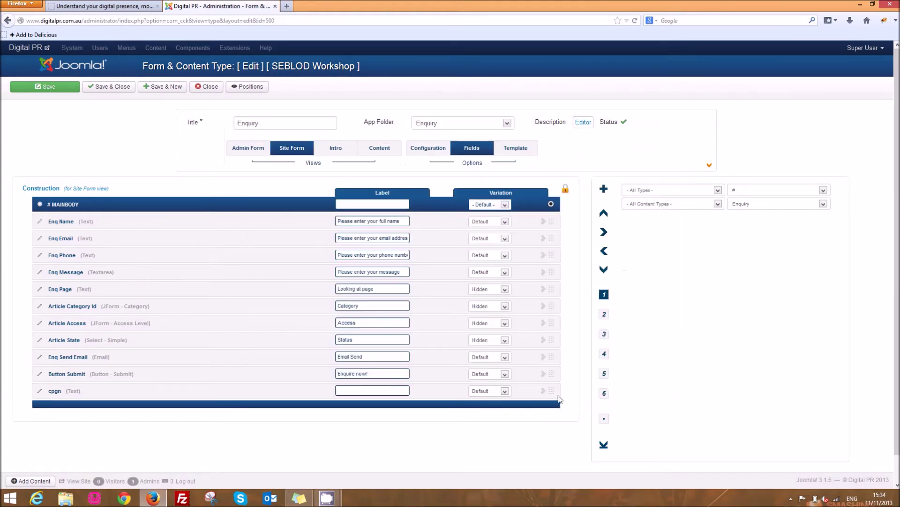
Move the cpgn field below Article State and set its Variation to Hidden.
drag(552, 393, 555, 352)
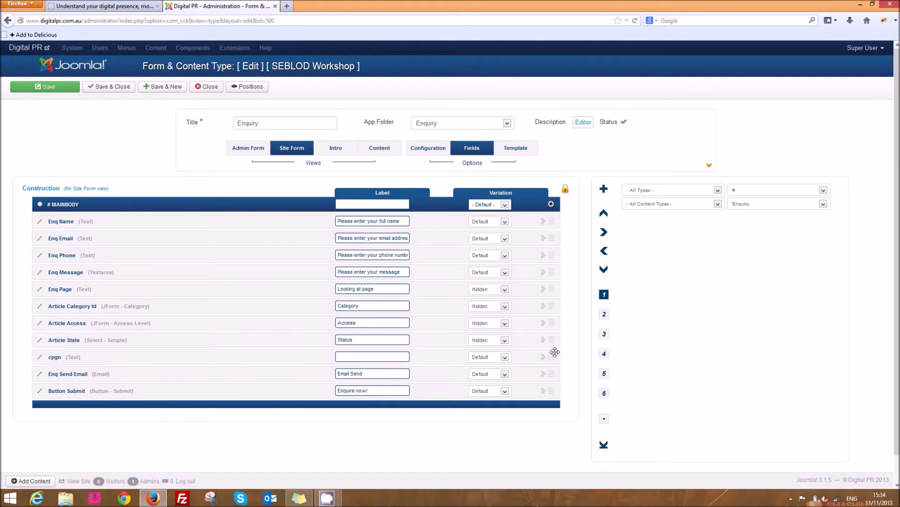
click(505, 357)
click(496, 372)
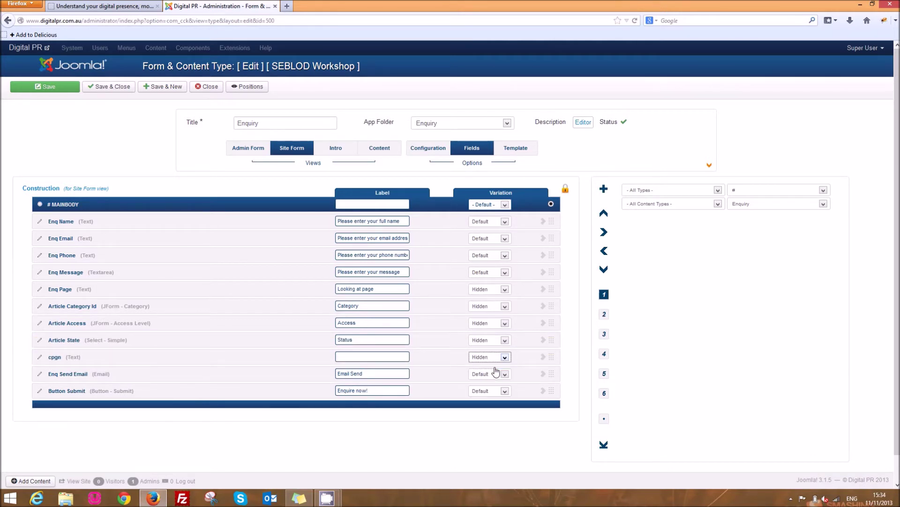
Set cpgn's Live value source to Variable and save its variable settings.
click(604, 316)
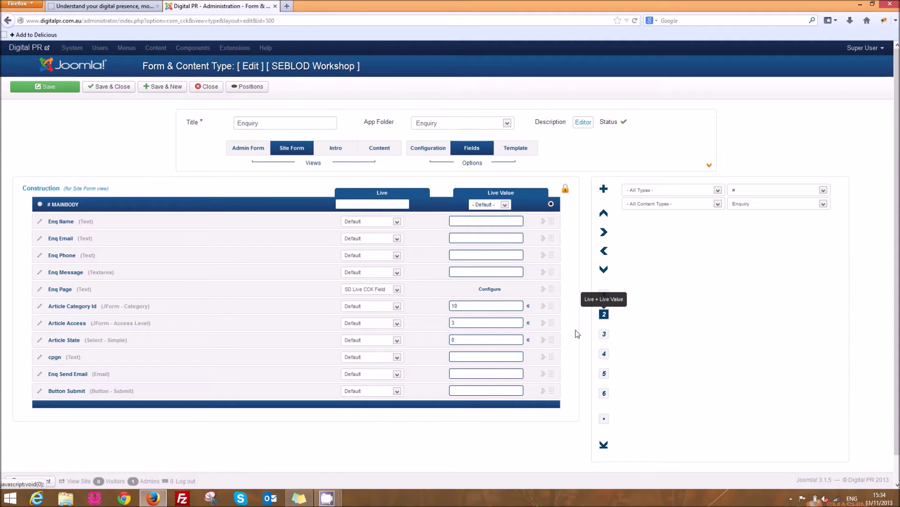
click(397, 359)
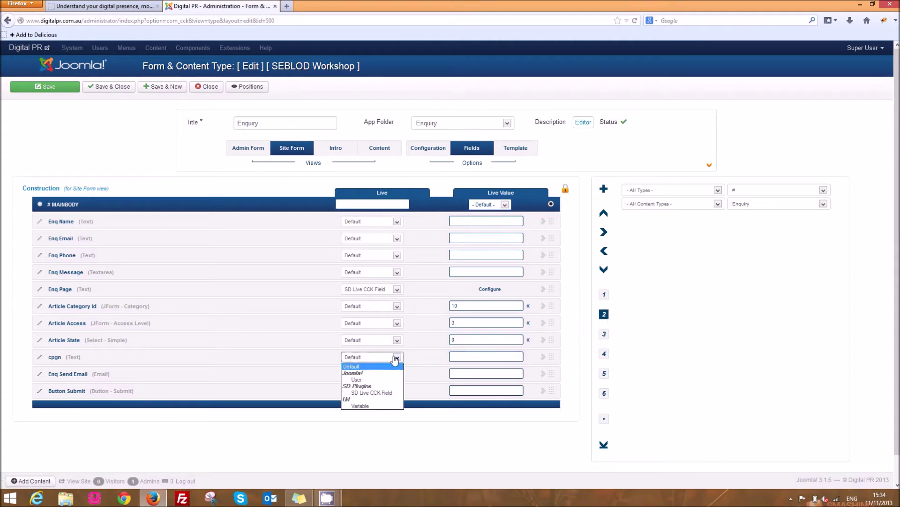
click(373, 405)
click(489, 357)
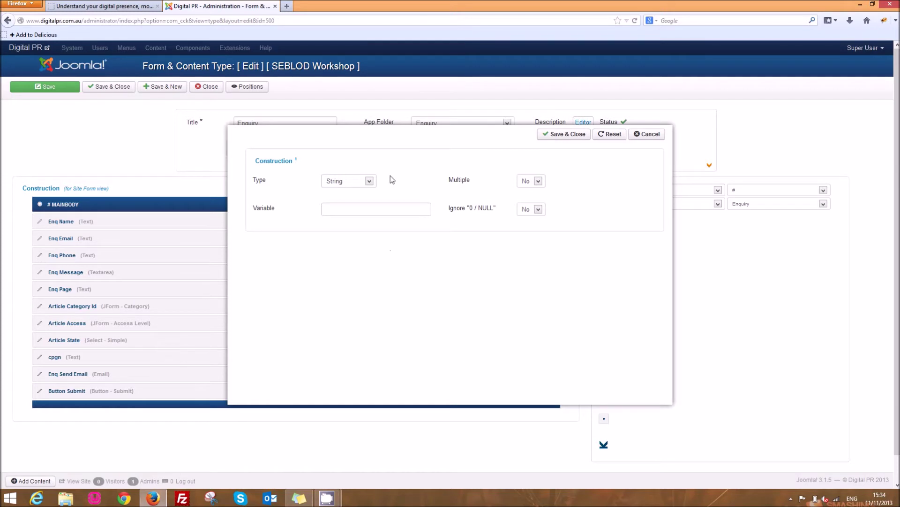
click(565, 134)
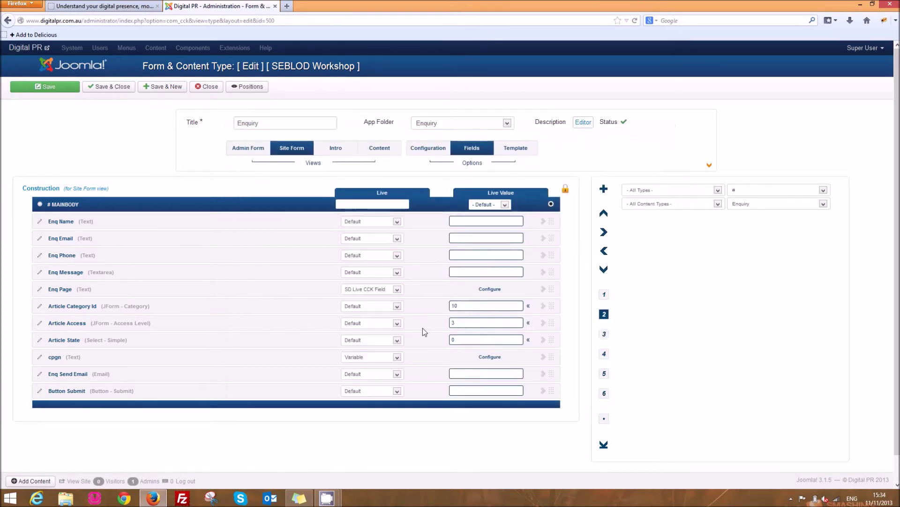
click(396, 358)
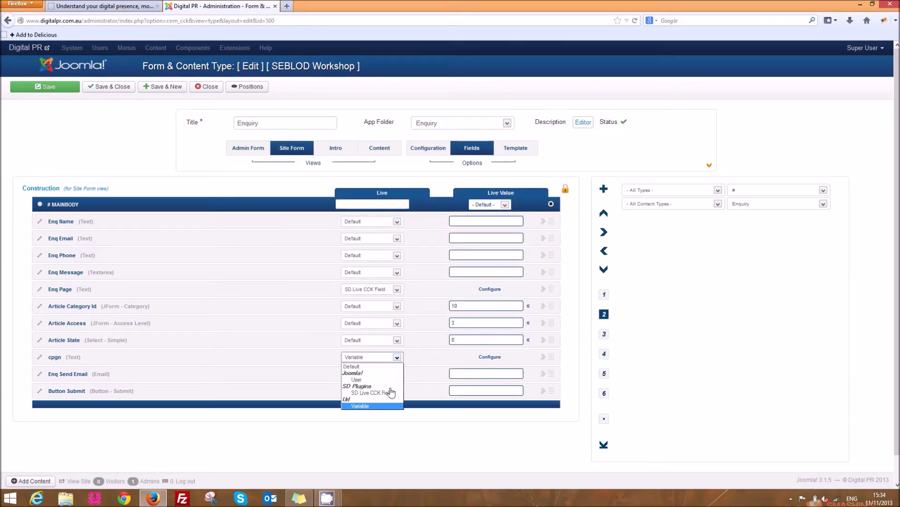
click(421, 353)
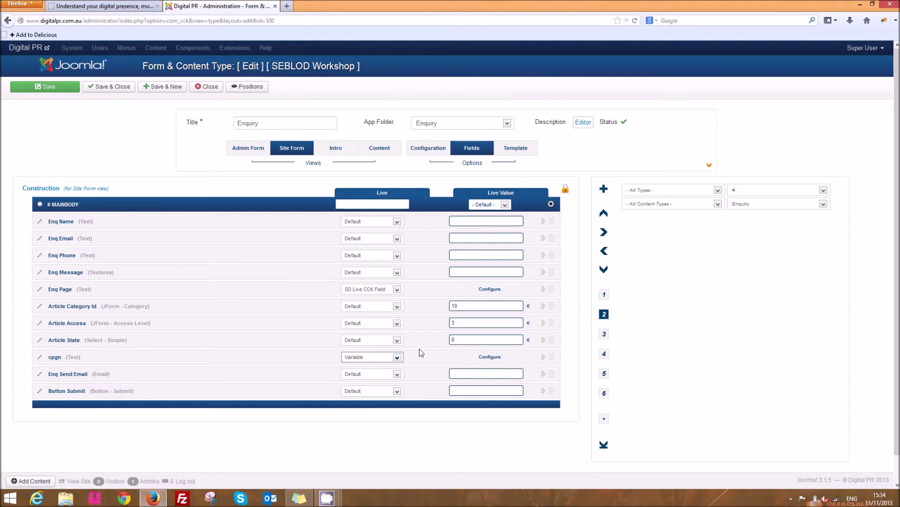
click(606, 298)
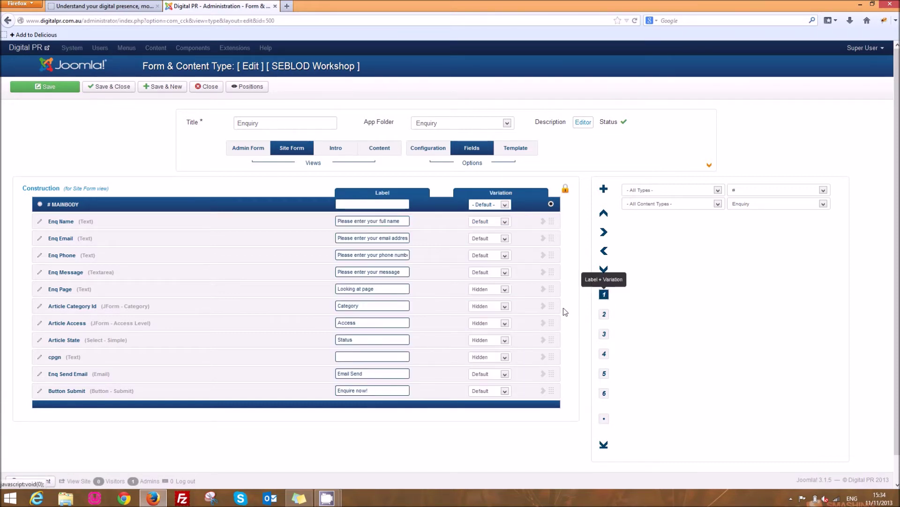
Set cpgn's Variation to Value, save the form, and reload the public site to check.
click(496, 359)
click(496, 376)
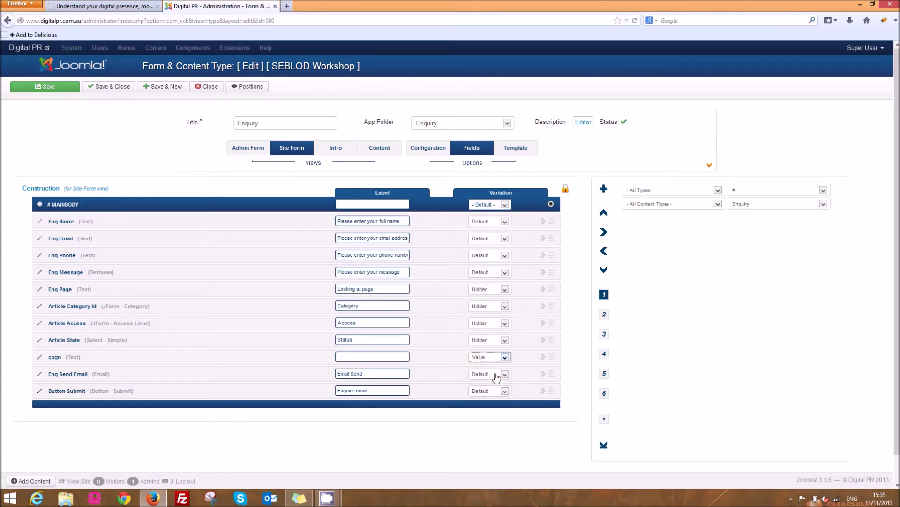
click(43, 88)
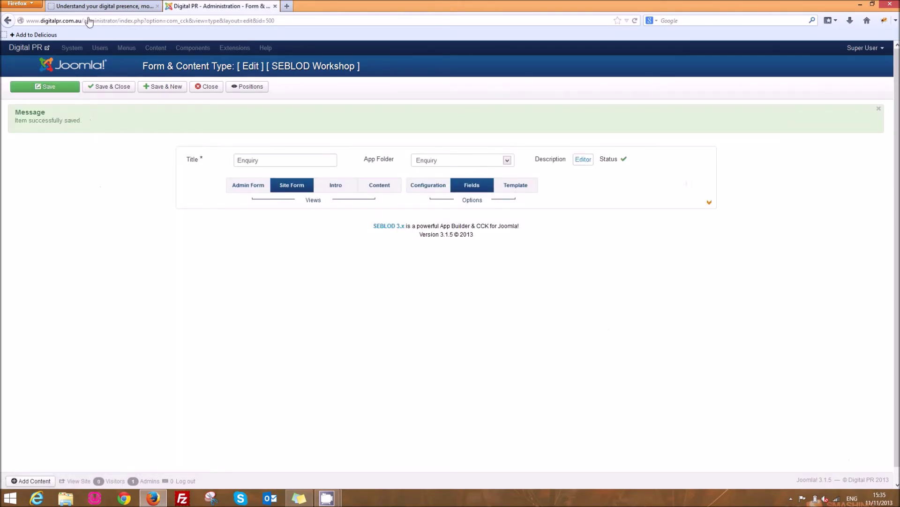
click(90, 6)
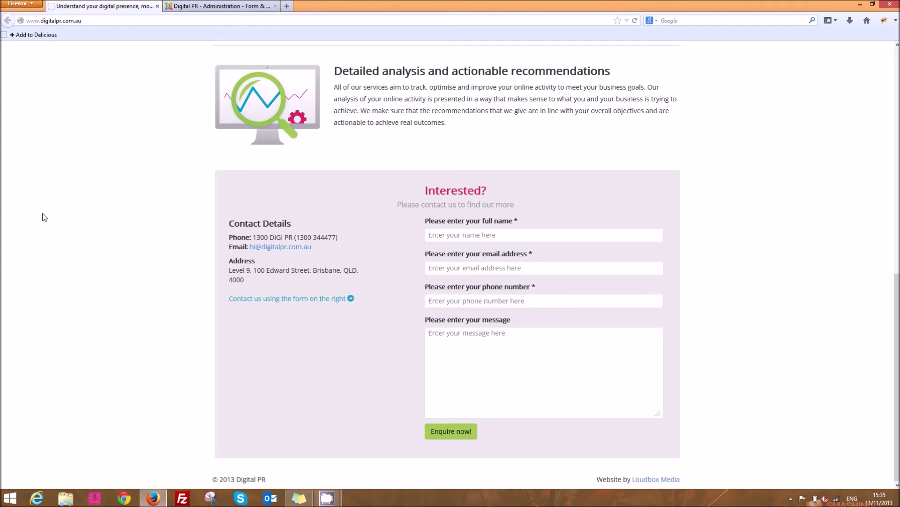
key(F5)
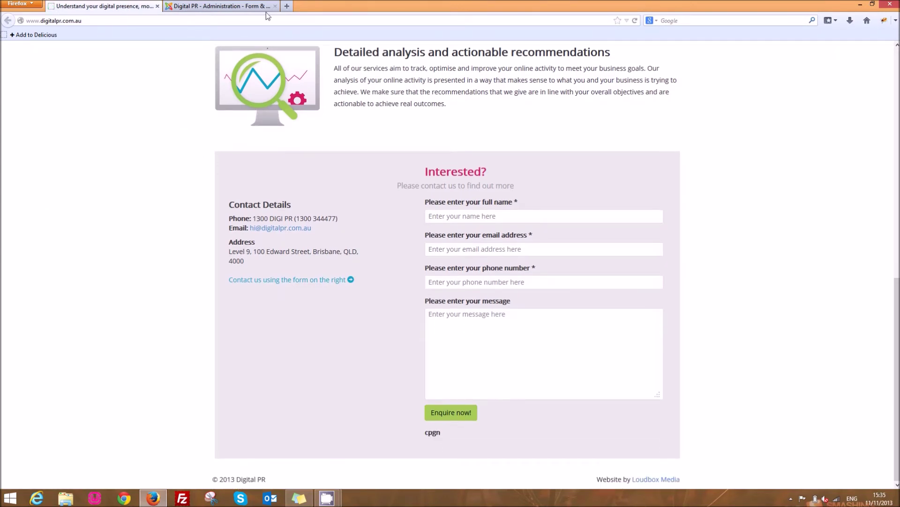
Change cpgn's Variation to Default, save, and reload the site to see the empty cpgn input.
click(266, 10)
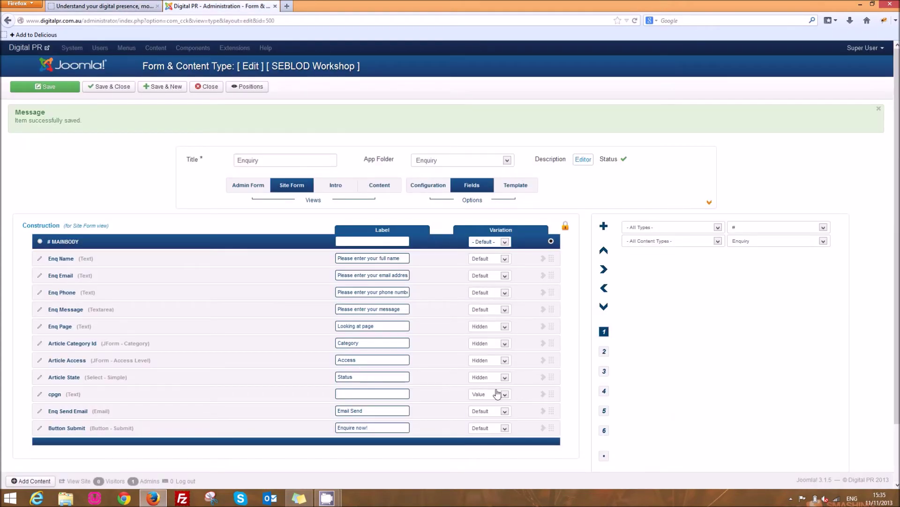
click(497, 394)
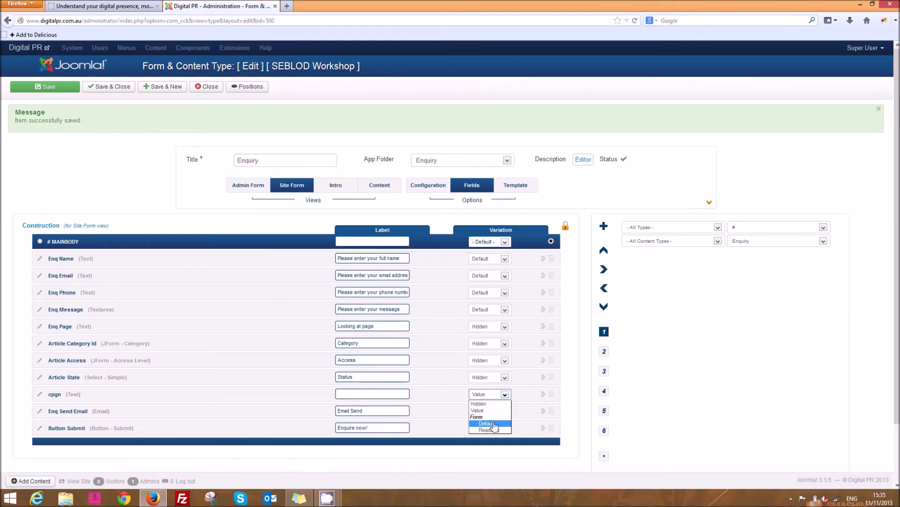
click(488, 423)
click(45, 87)
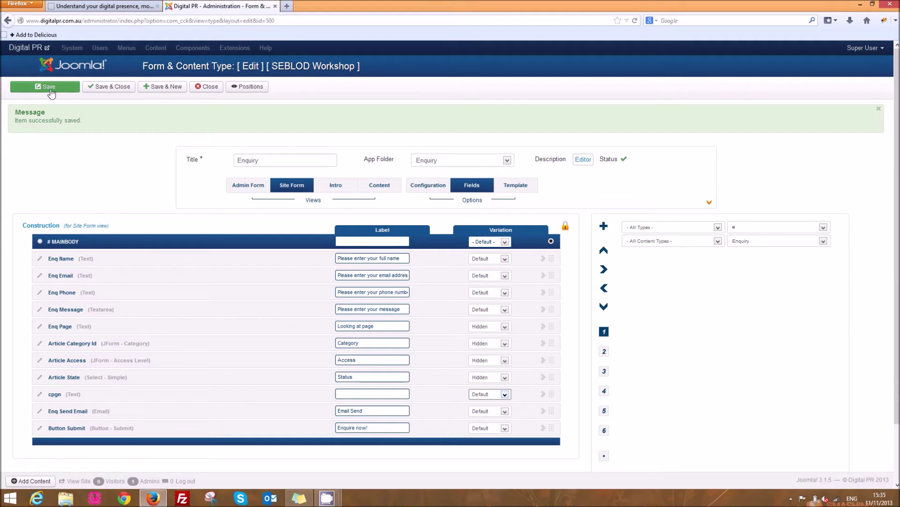
click(103, 6)
key(F5)
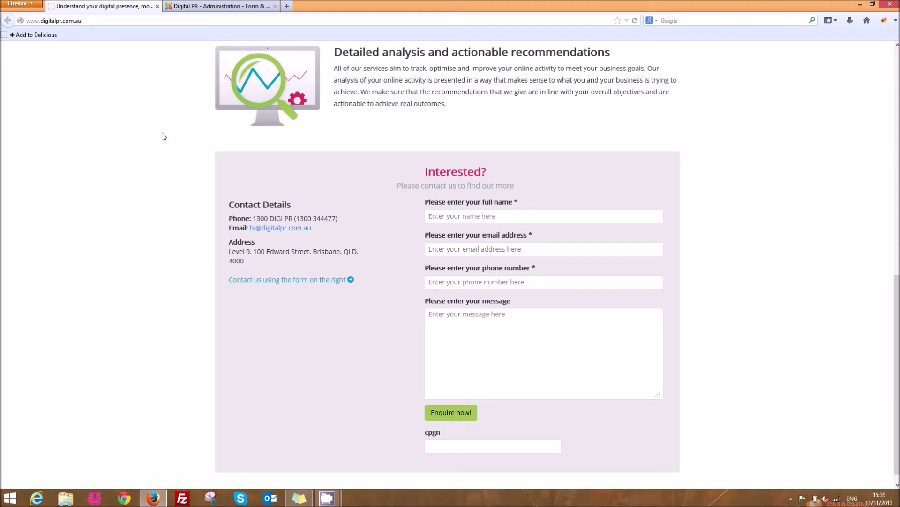
Load the site with ?cpgn=google appended and scroll down to the enquiry form.
click(85, 20)
text(?)
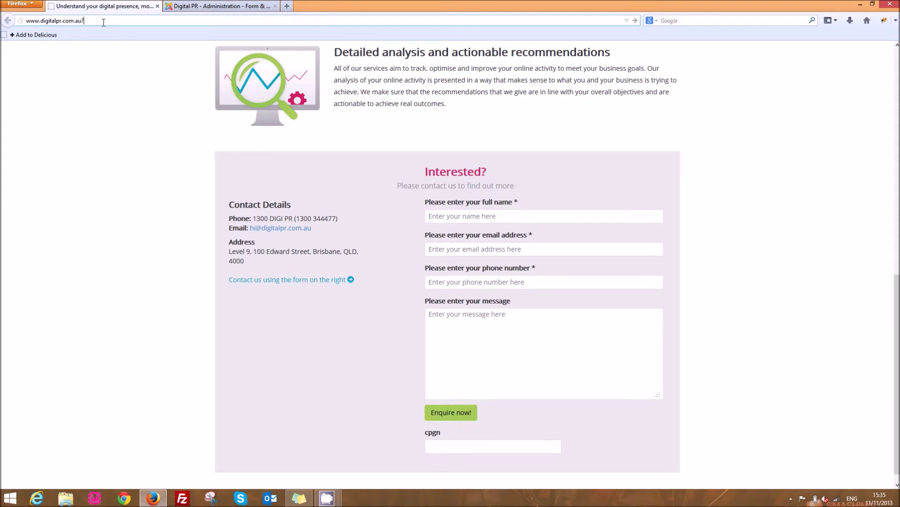
text(cpgn=google)
key(Return)
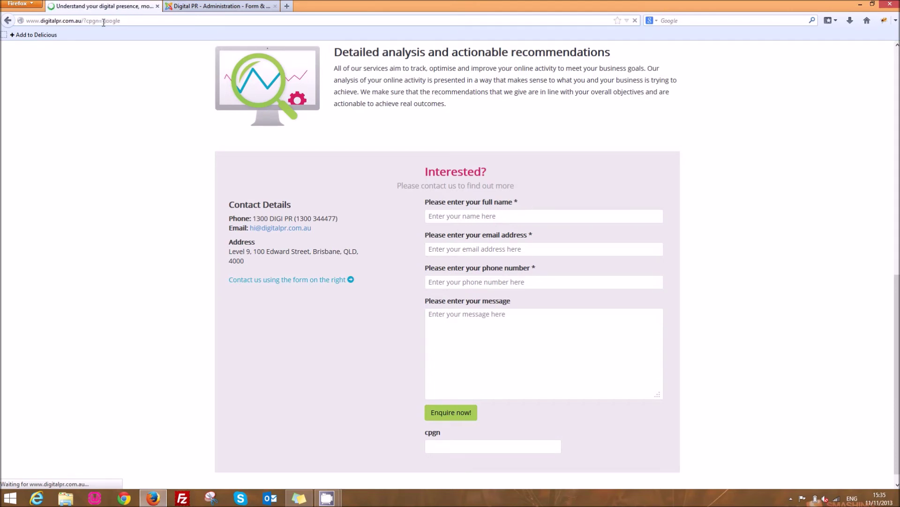
scroll(203, 140, down, 8)
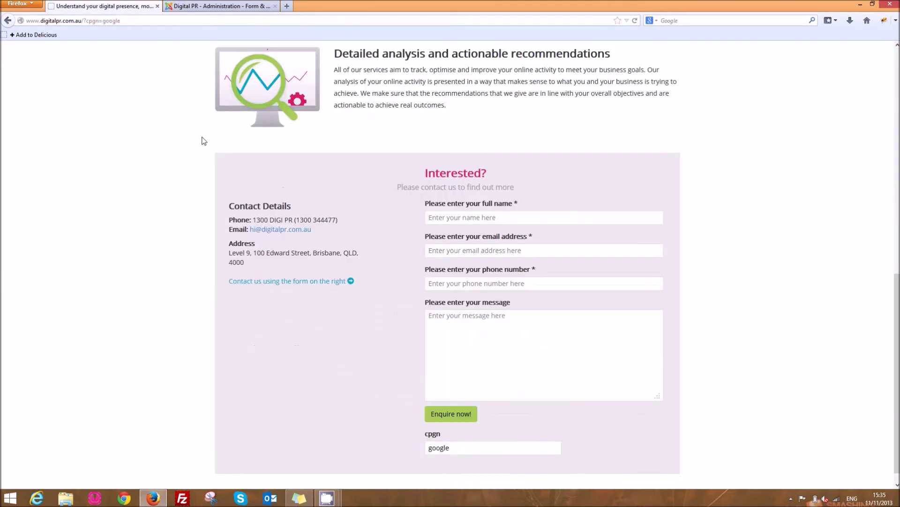
scroll(204, 141, down, 1)
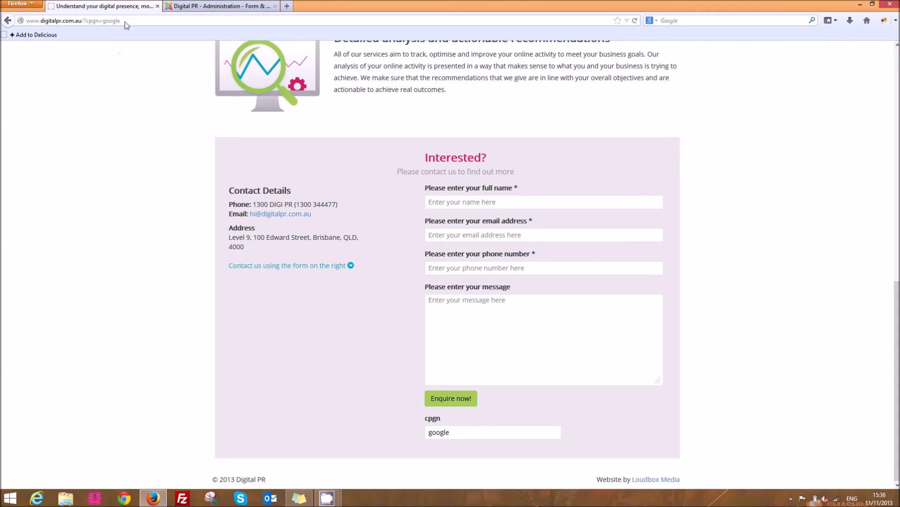
Highlight the ?cpgn=google portion of the address bar.
click(149, 22)
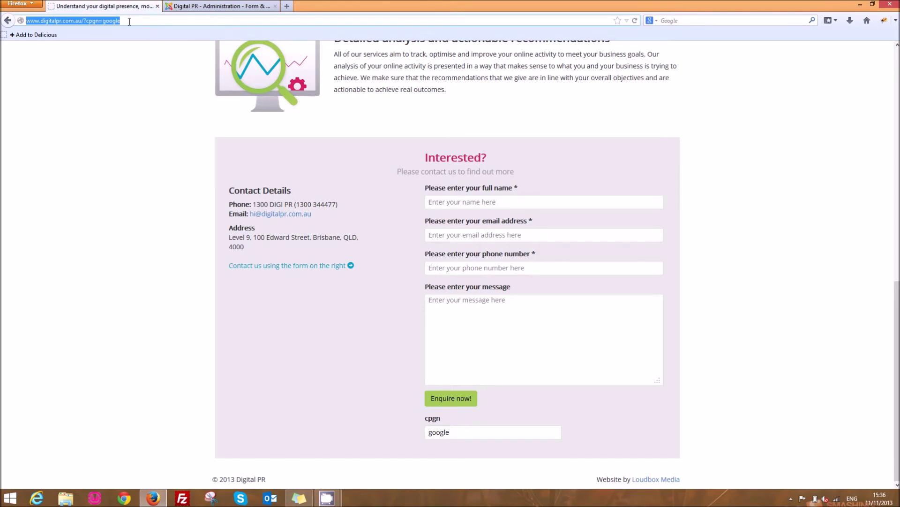
click(135, 21)
drag(135, 21, 10, 19)
In the admin, set cpgn's Variation to Hidden, save the Enquiry form, and return to the site.
click(220, 6)
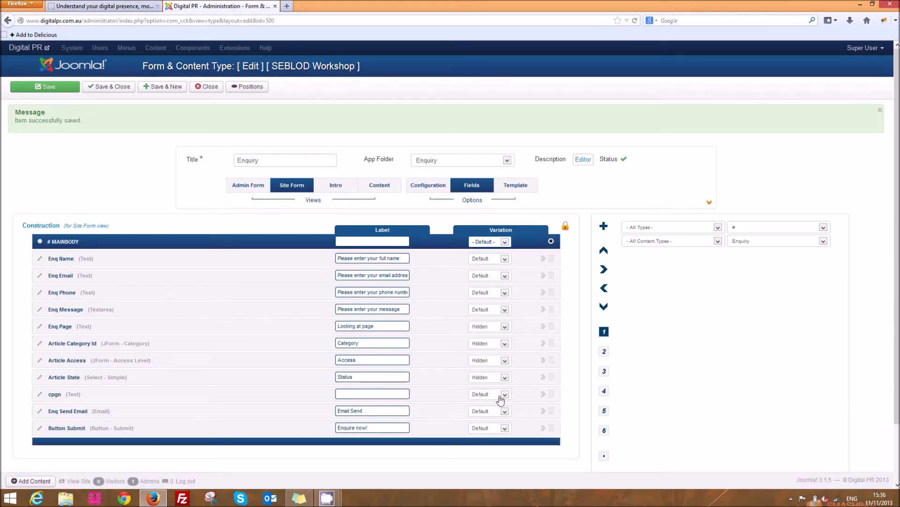
click(501, 400)
click(498, 407)
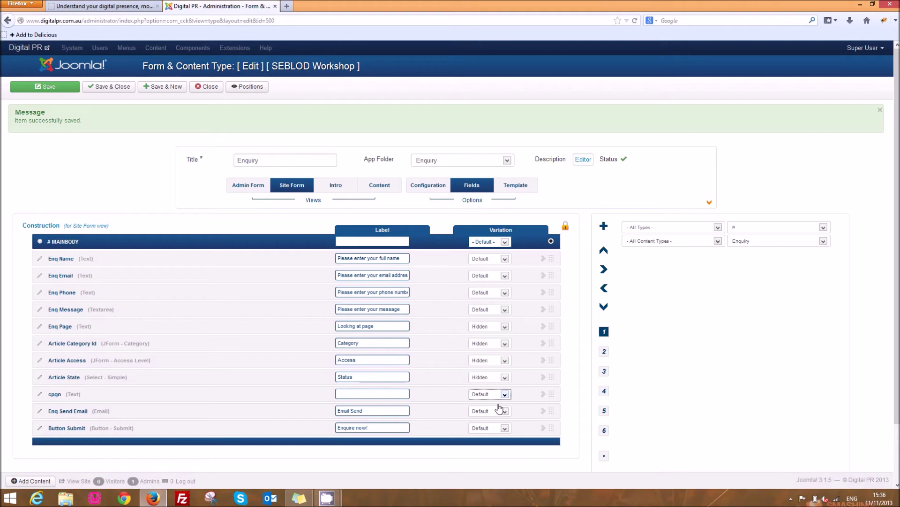
click(66, 87)
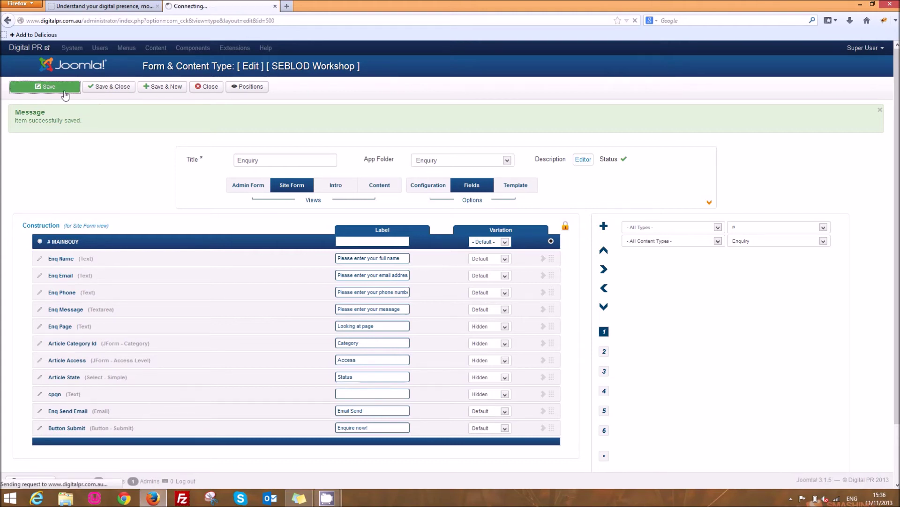
click(87, 5)
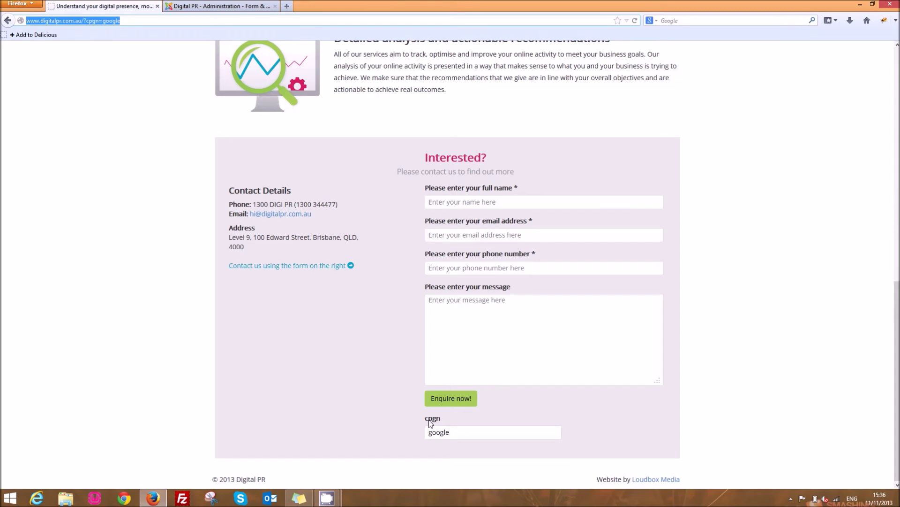
click(463, 432)
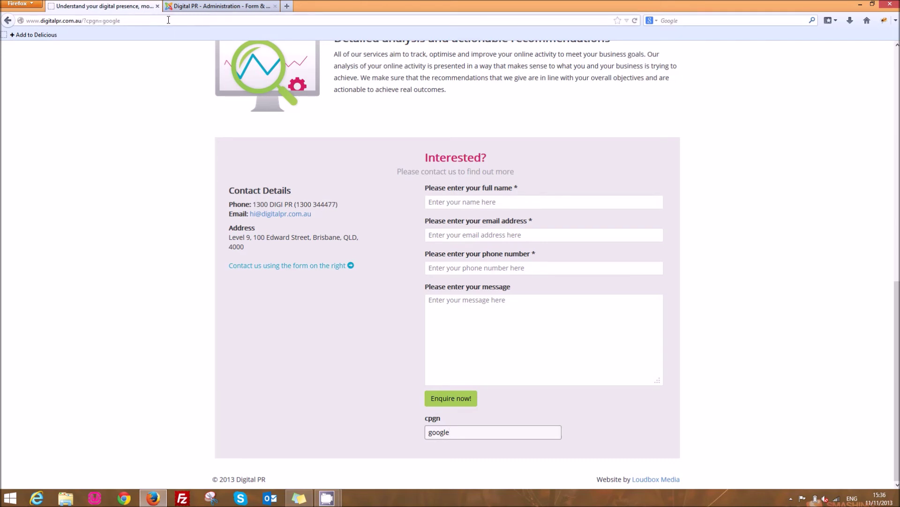
click(124, 21)
drag(83, 21, 99, 21)
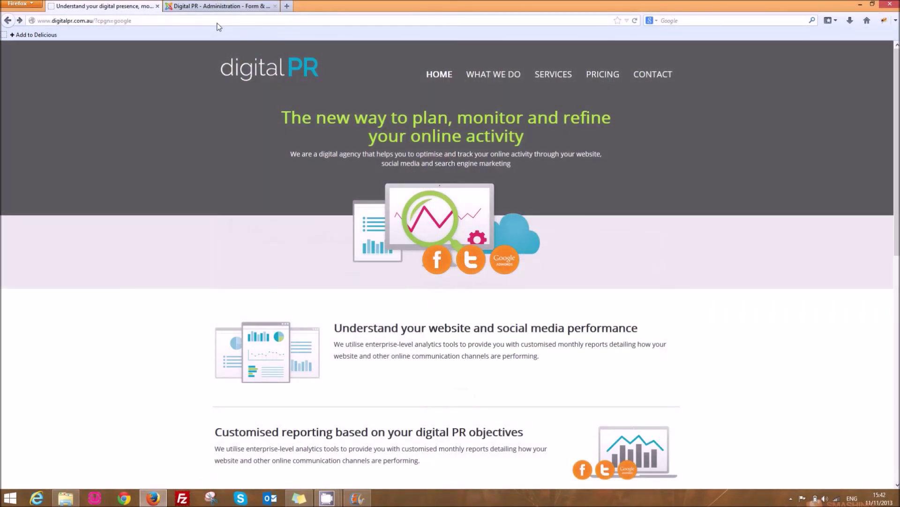
click(223, 16)
Reload the ?cpgn=google page and submit an enquiry with name, email, phone and message 'Hi everyone'.
key(Return)
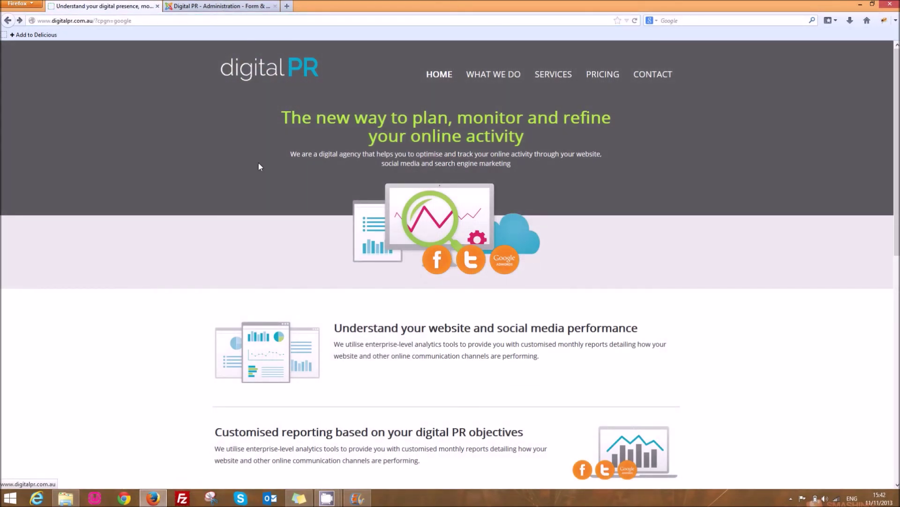
scroll(595, 349, down, 15)
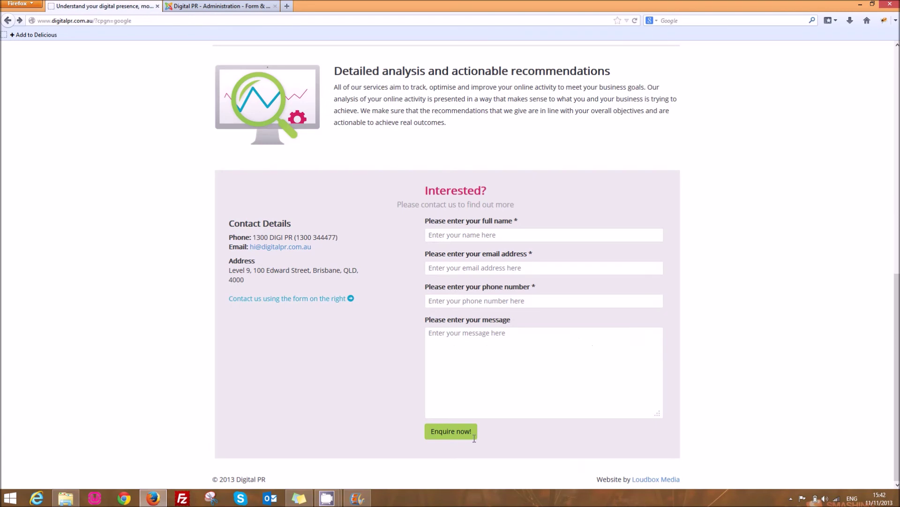
click(490, 233)
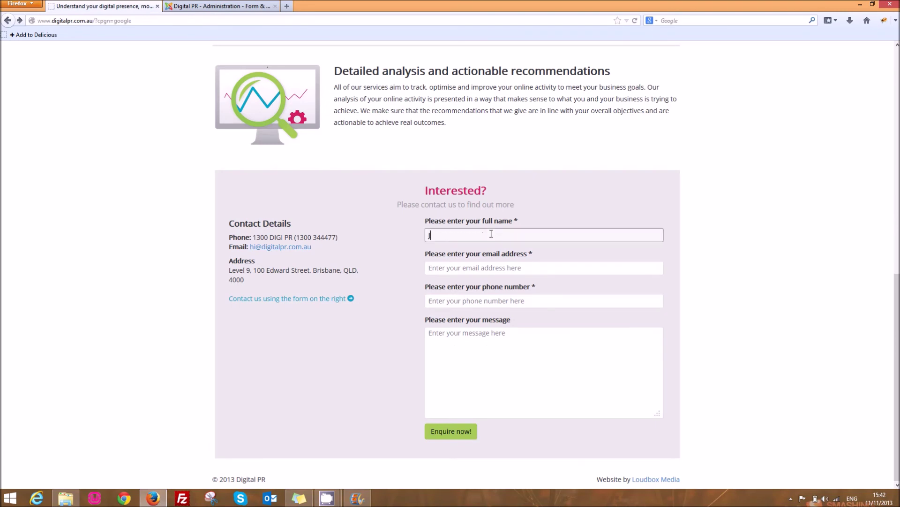
key(Tab)
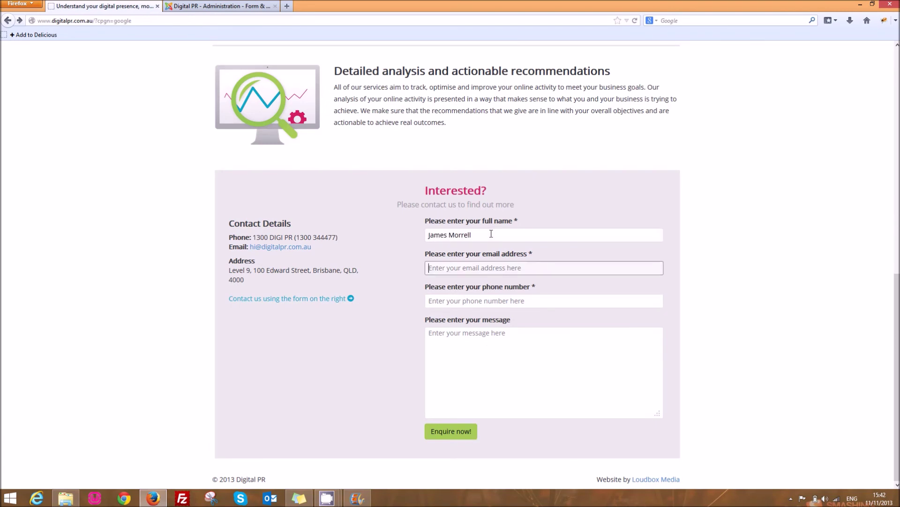
key(Tab)
text(1)
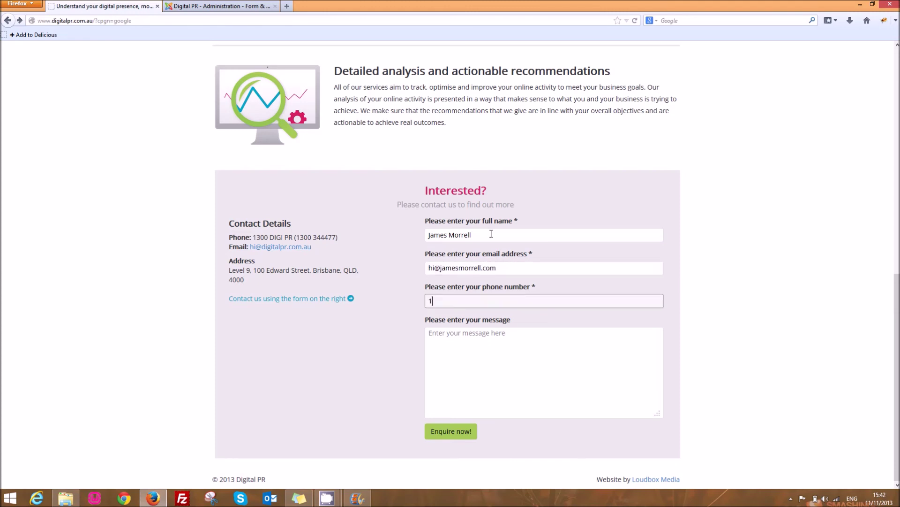
text(234567)
key(Tab)
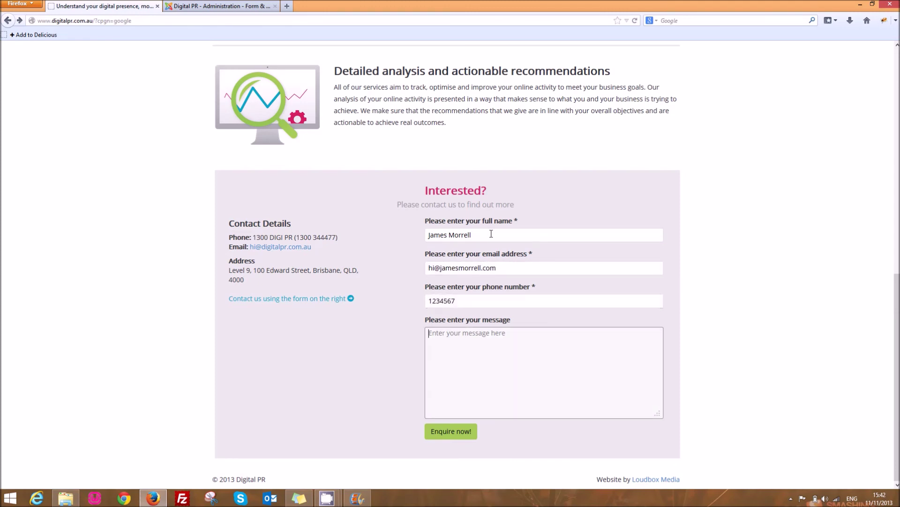
text(Hi everyone)
click(455, 432)
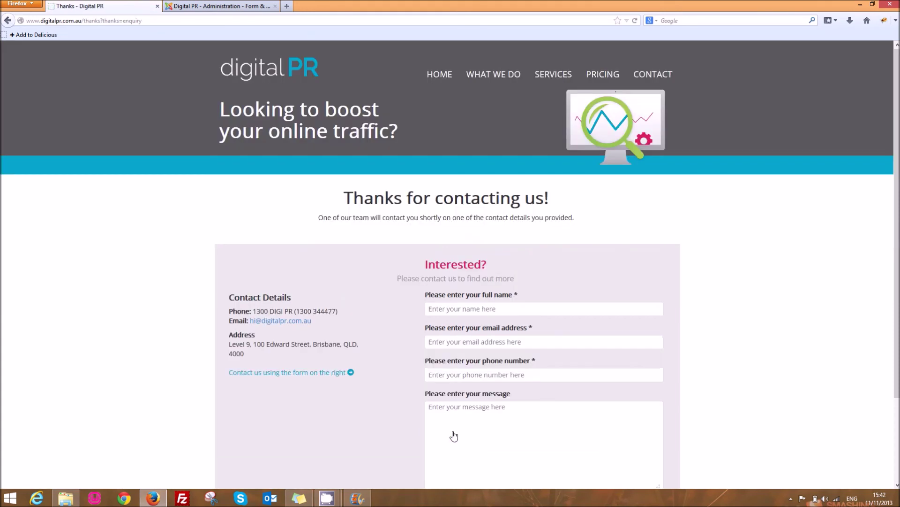
click(225, 5)
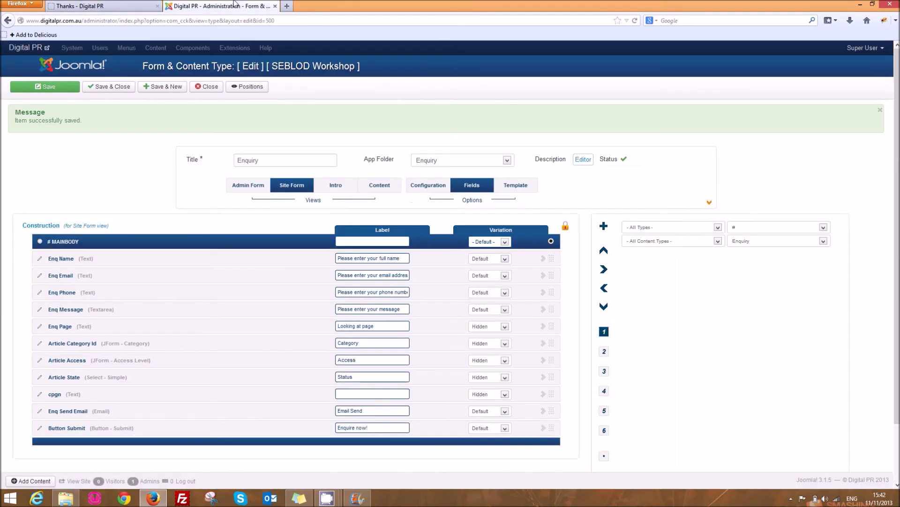
click(206, 89)
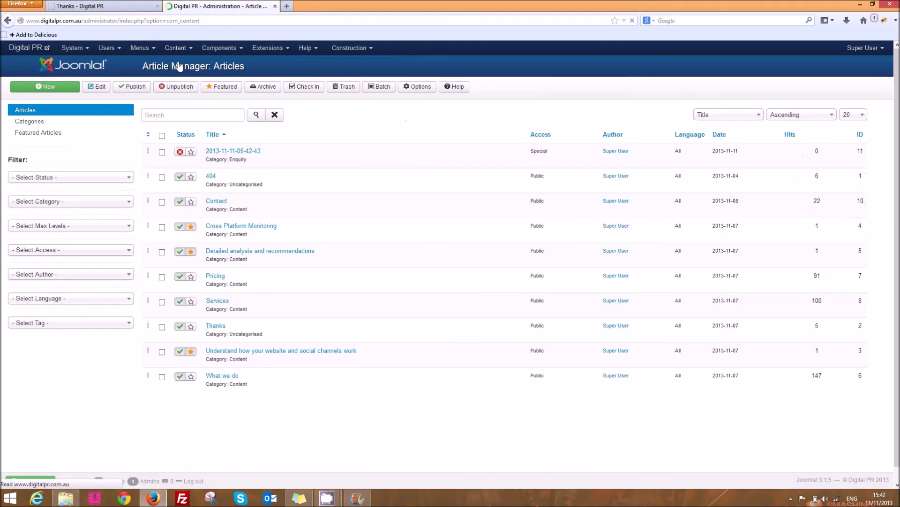
click(252, 153)
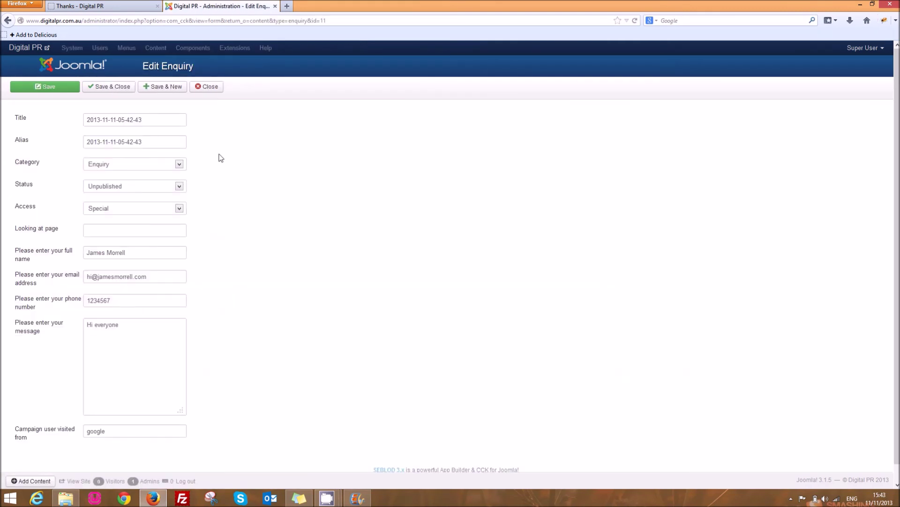
click(114, 431)
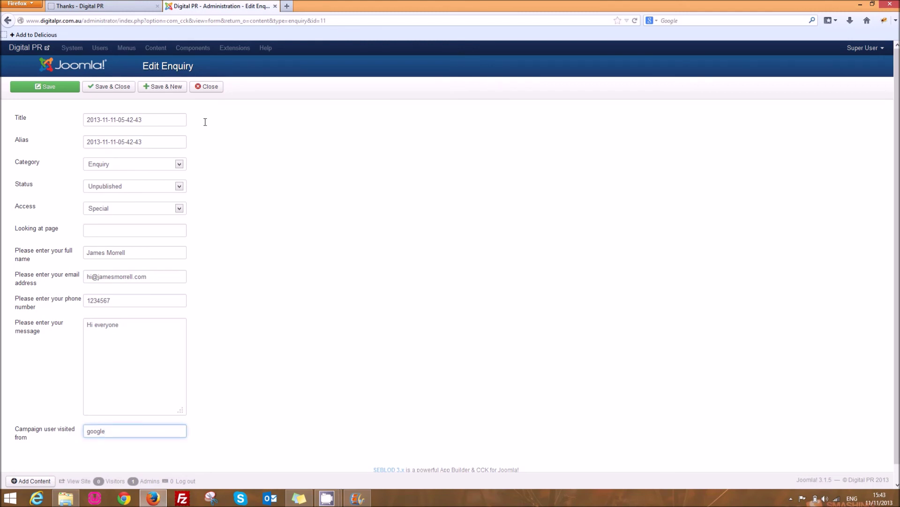
click(212, 89)
click(113, 5)
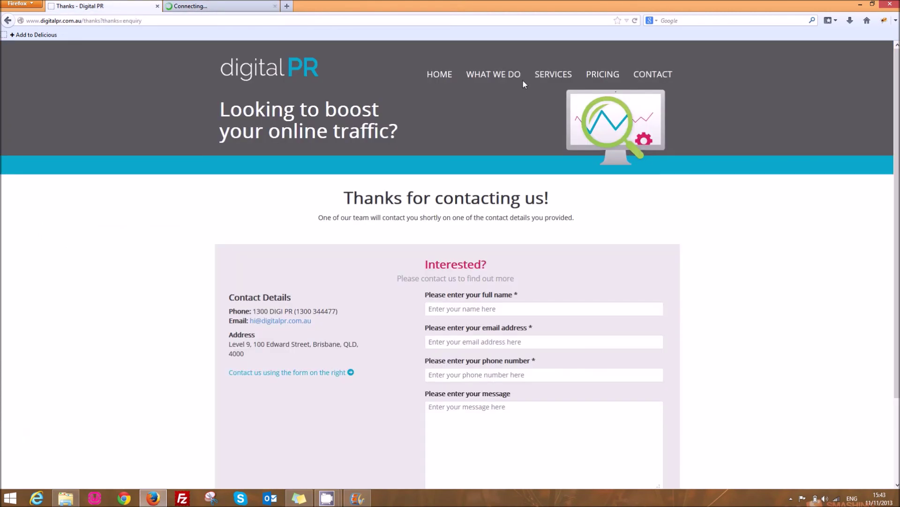
Open the SERVICES page with ?cpgn=Facebook appended to its address.
click(553, 77)
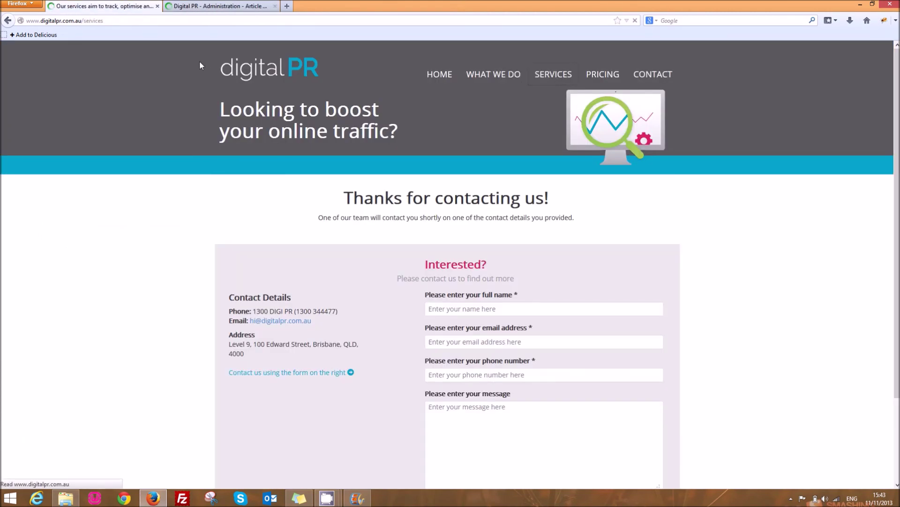
click(146, 24)
click(164, 24)
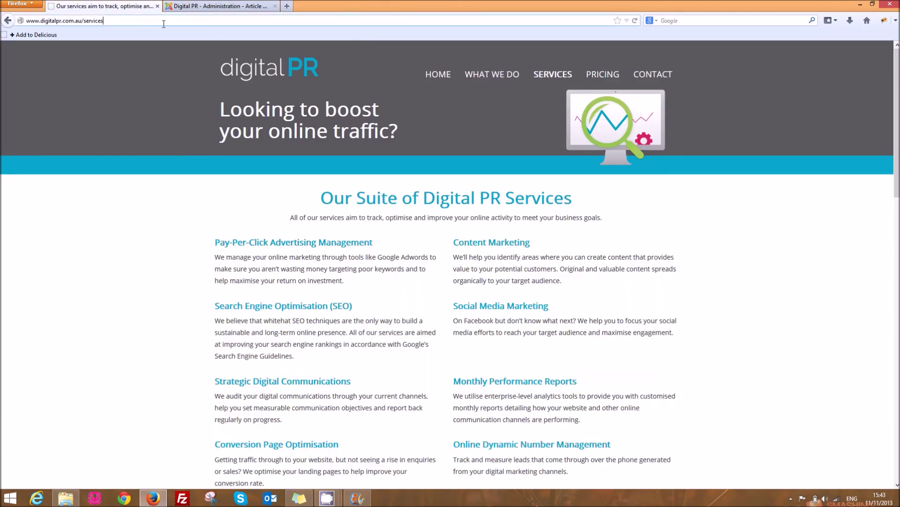
text(?cpgn=Facebook)
key(Return)
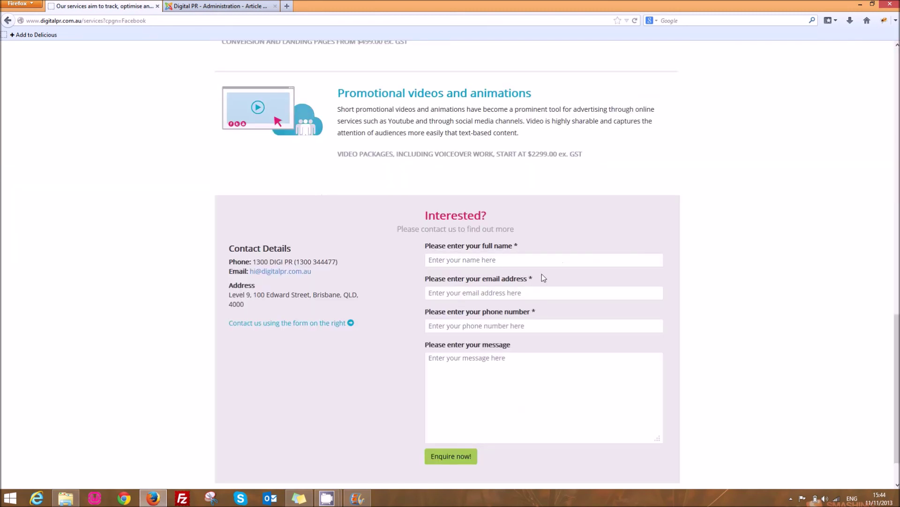
Submit an enquiry with name, email, phone and message 'Hi again!', then go to the admin.
click(511, 258)
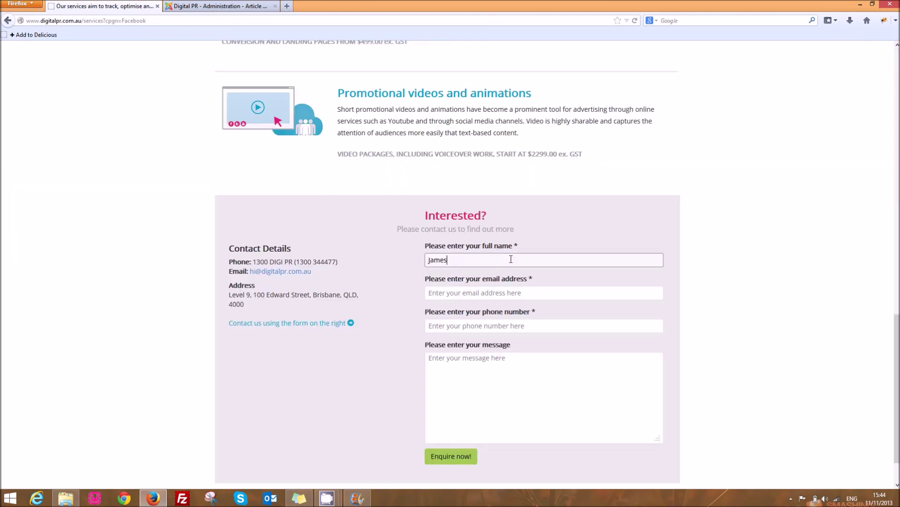
key(Tab)
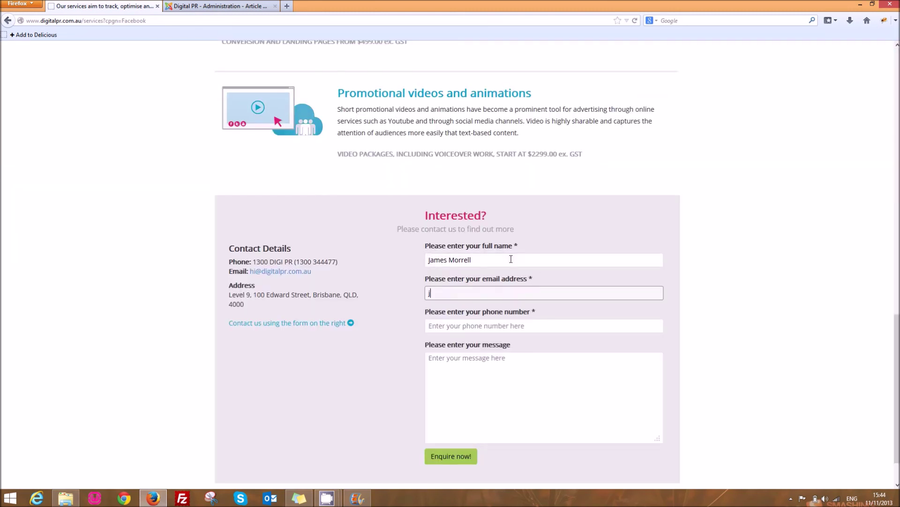
key(Tab)
text(1234567)
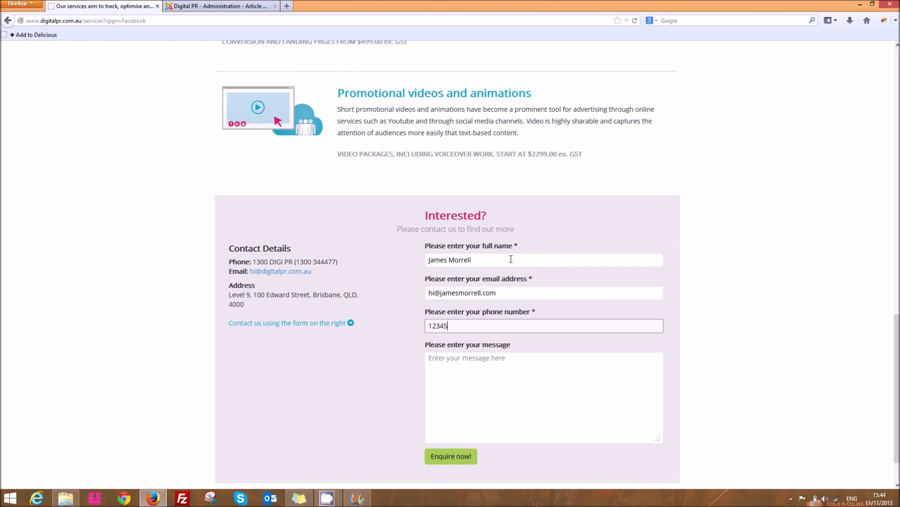
key(Tab)
text(Hi again!)
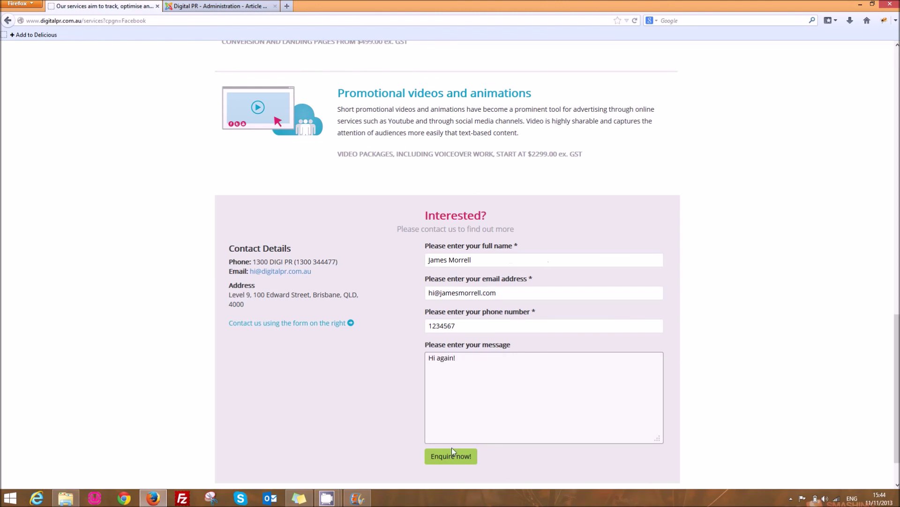
click(453, 450)
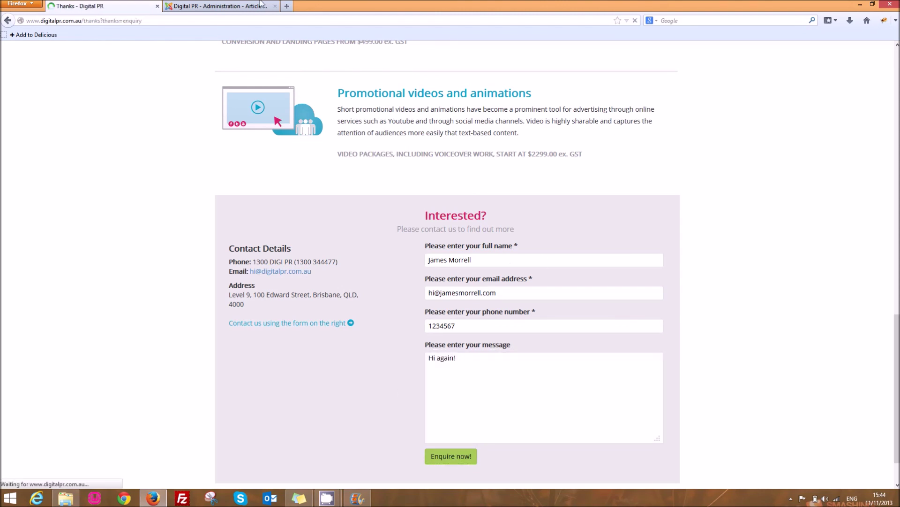
click(239, 4)
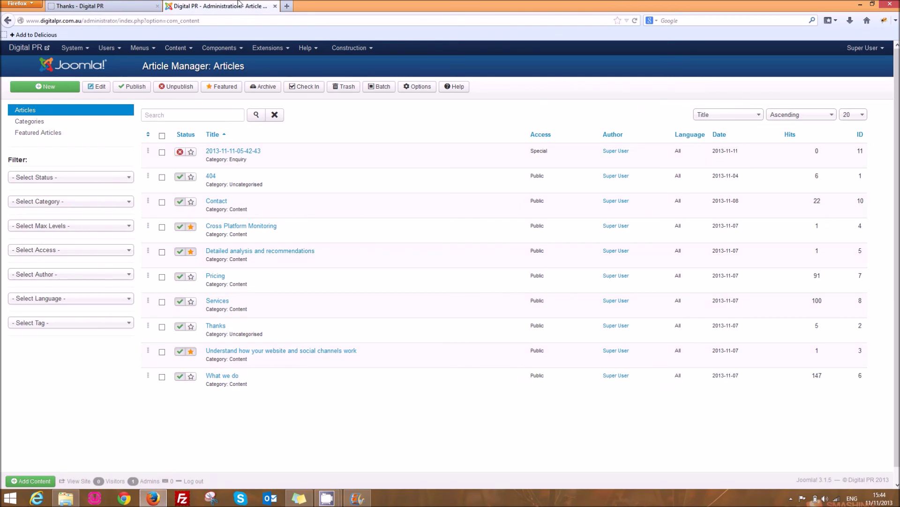
key(F5)
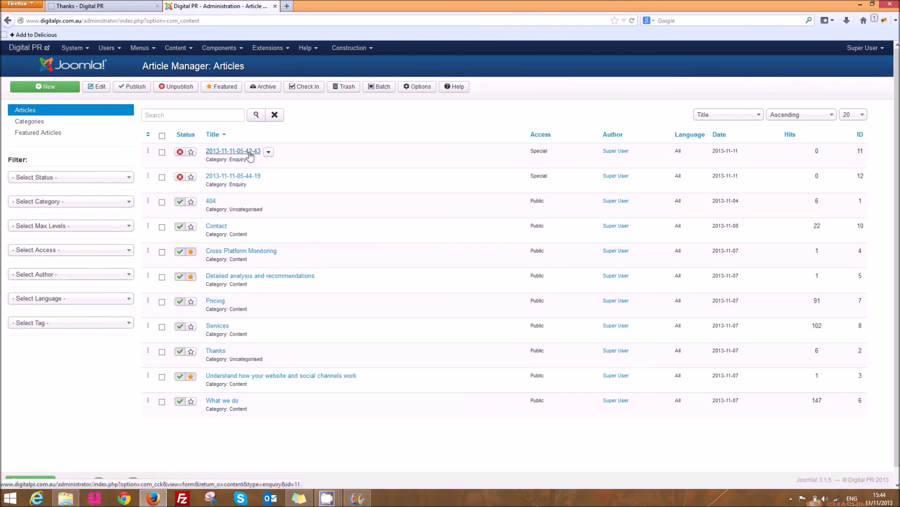
click(253, 179)
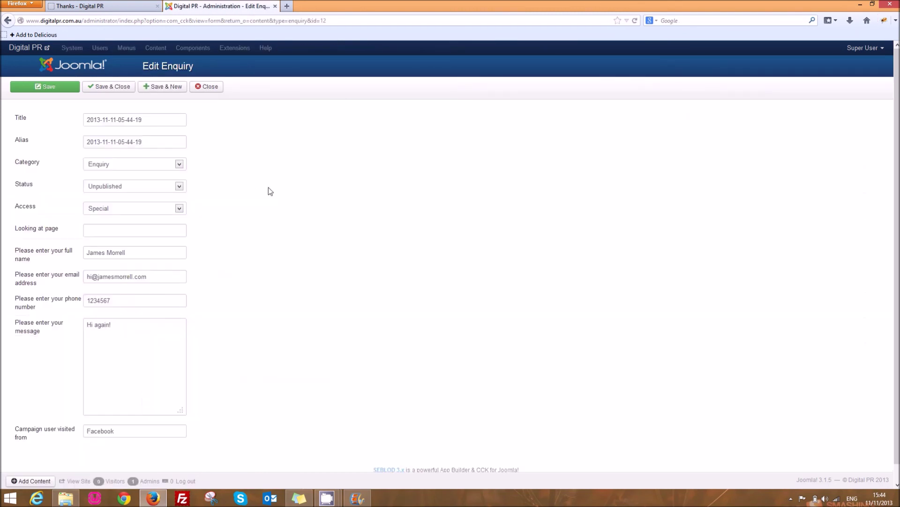
scroll(273, 347, down, 1)
scroll(274, 351, down, 1)
click(126, 417)
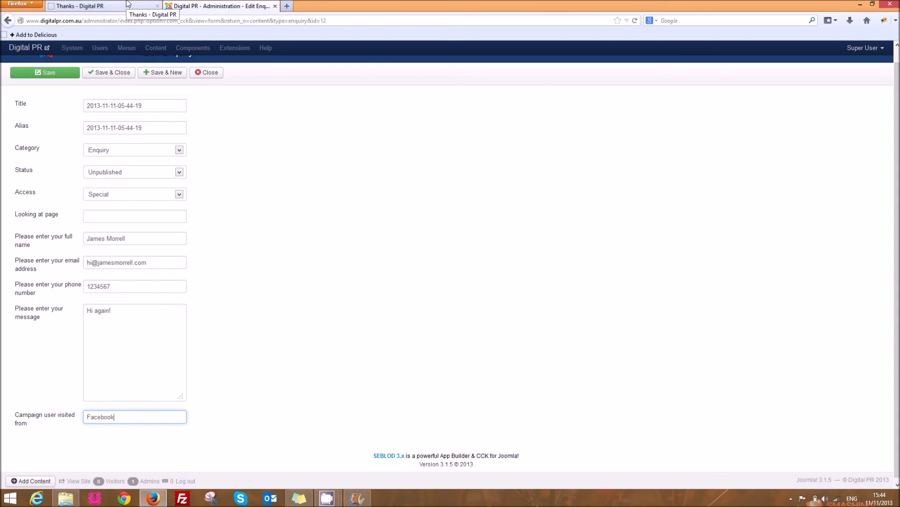
click(127, 3)
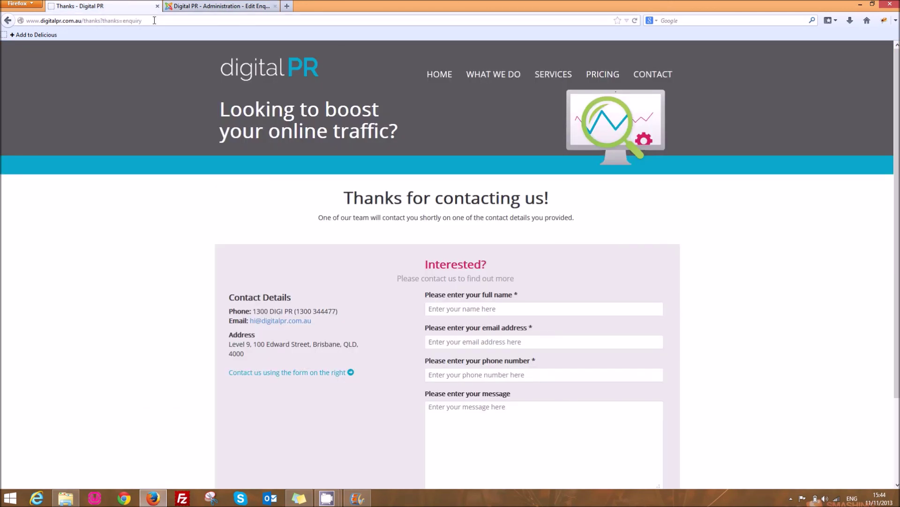